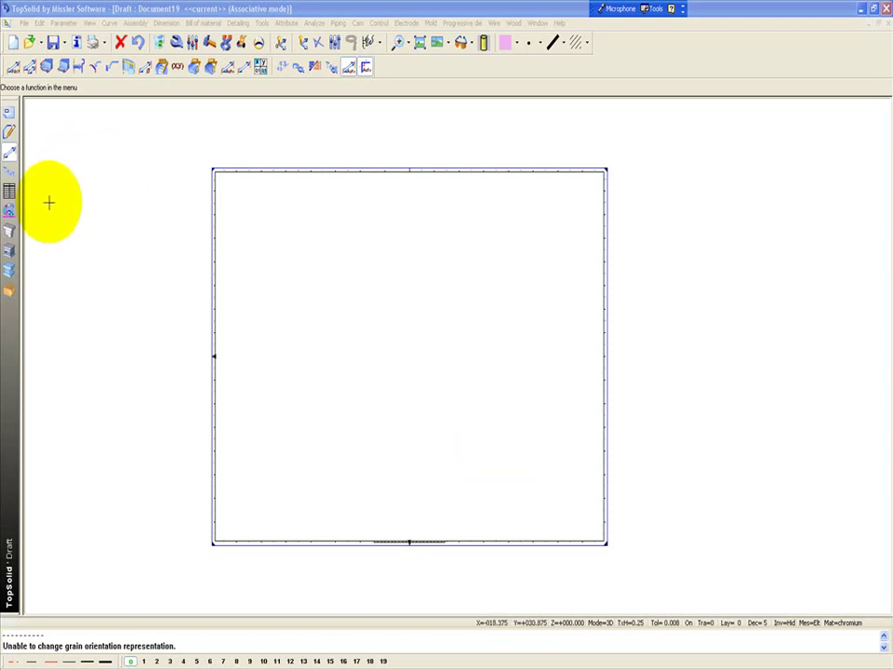
Create a new user bill-of-material file named 'My Bom 2' from the Bill of material toolbar.
left_click(11, 190)
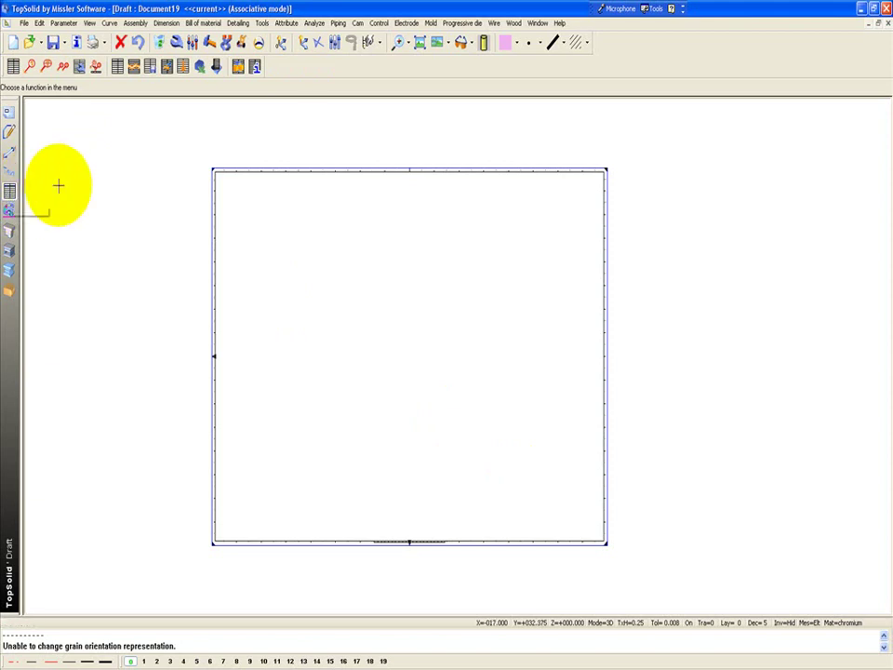
left_click(78, 66)
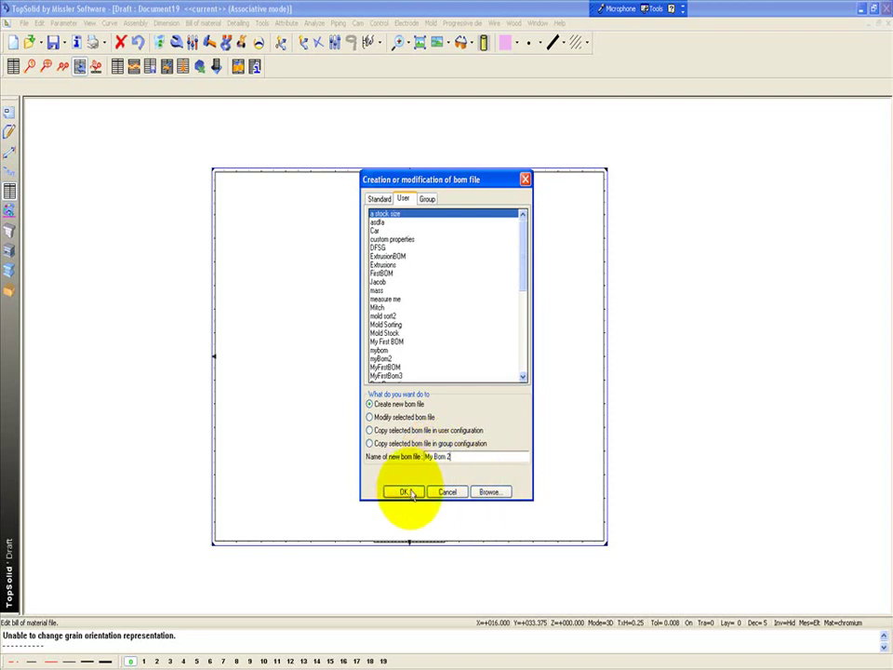
left_click(404, 493)
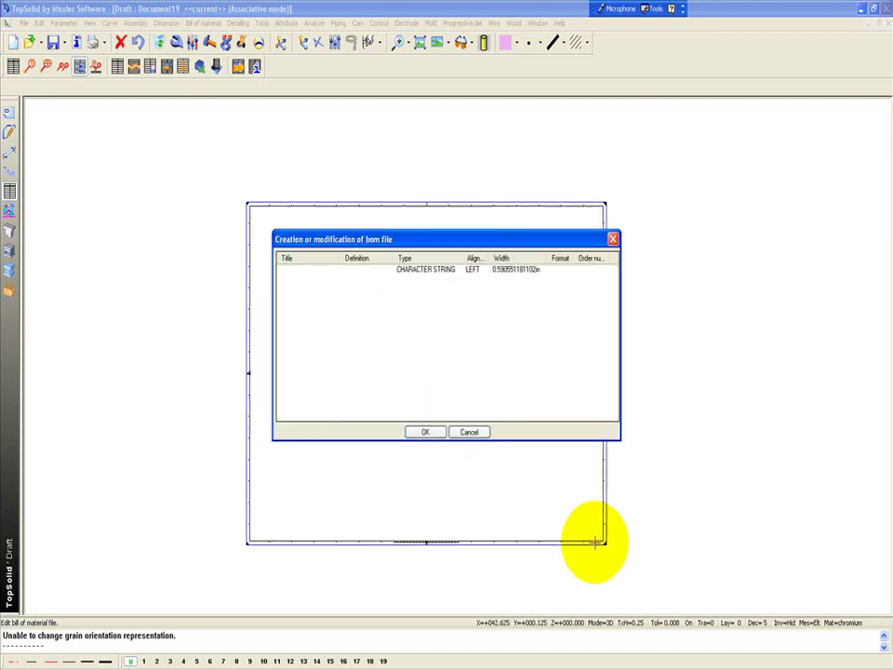
Set the first BOM column to the INDEX function and title it NO.
double_click(364, 271)
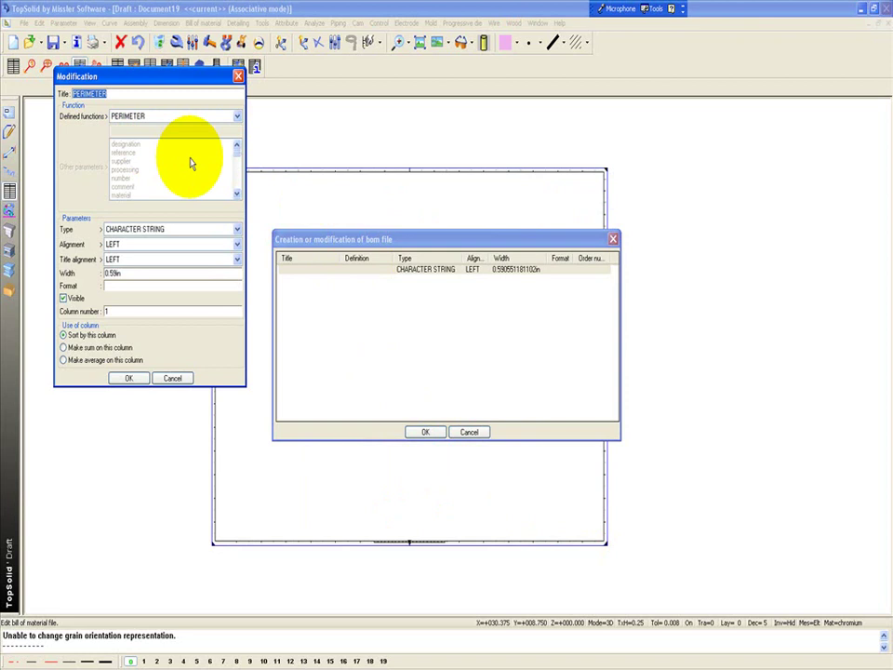
left_click(237, 116)
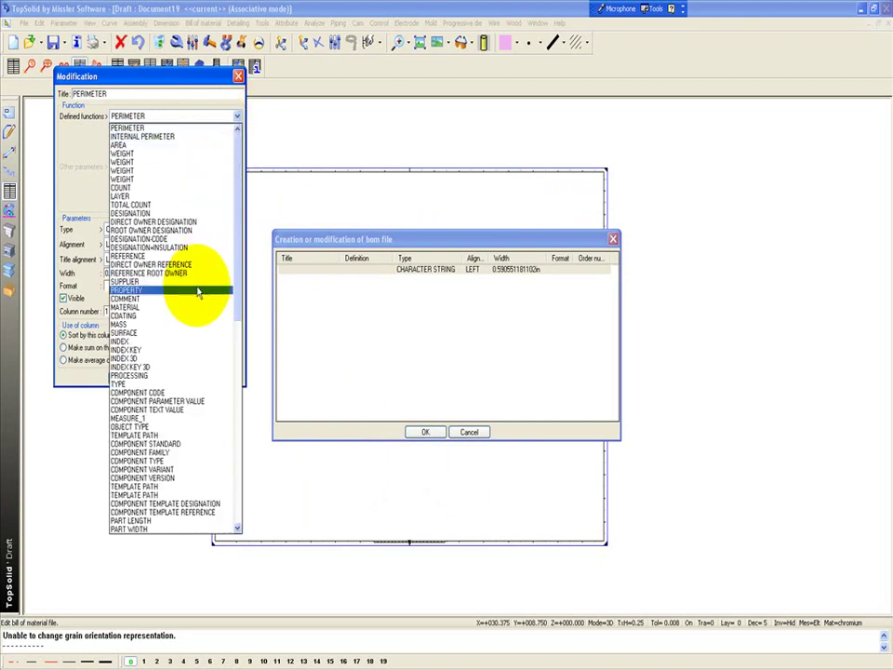
left_click(182, 341)
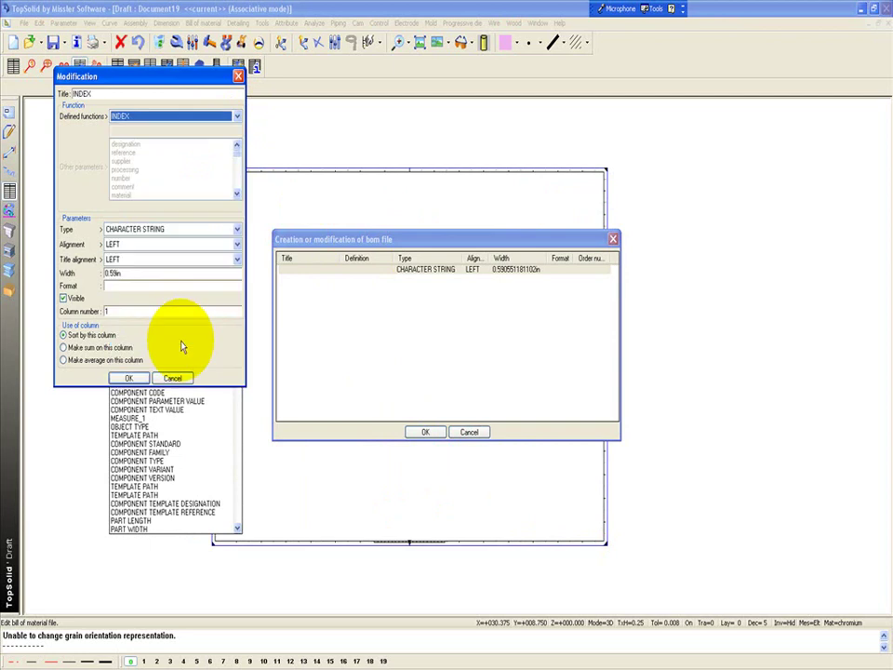
double_click(99, 94)
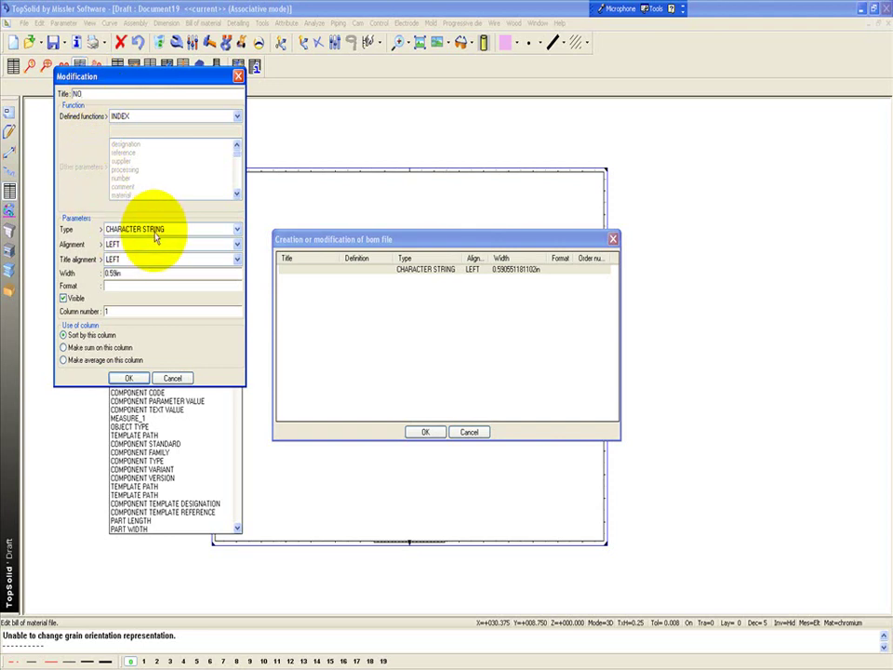
left_click(128, 377)
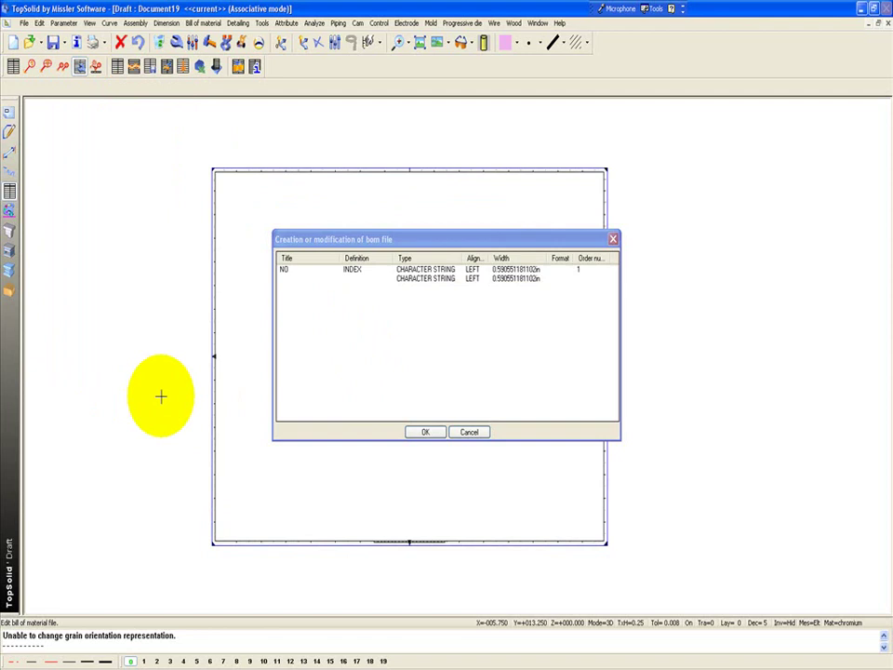
Make column 2 a DESIGNATION column titled Description with a centred title.
double_click(363, 279)
left_click(237, 117)
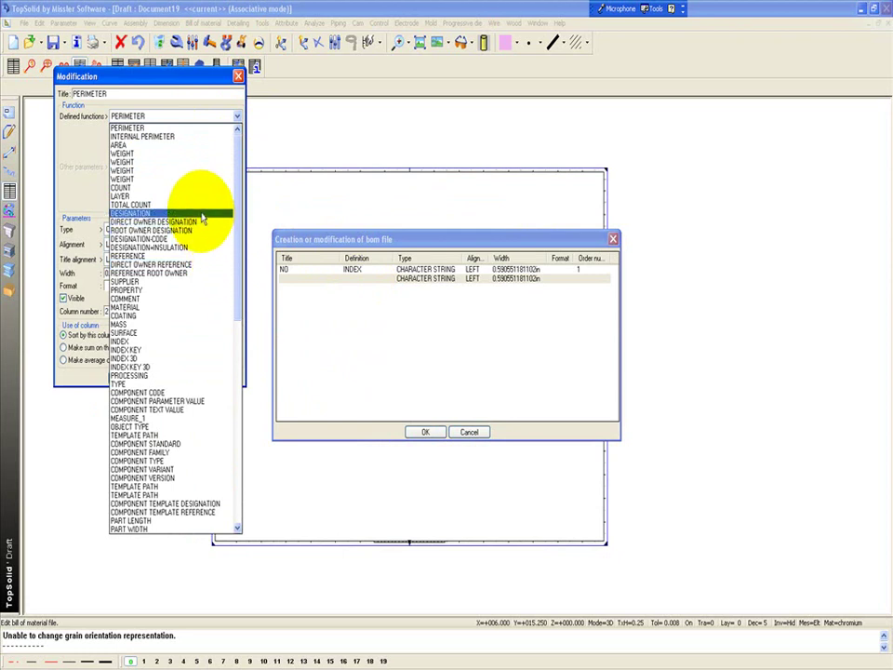
left_click(202, 216)
left_click_drag(119, 94, 51, 90)
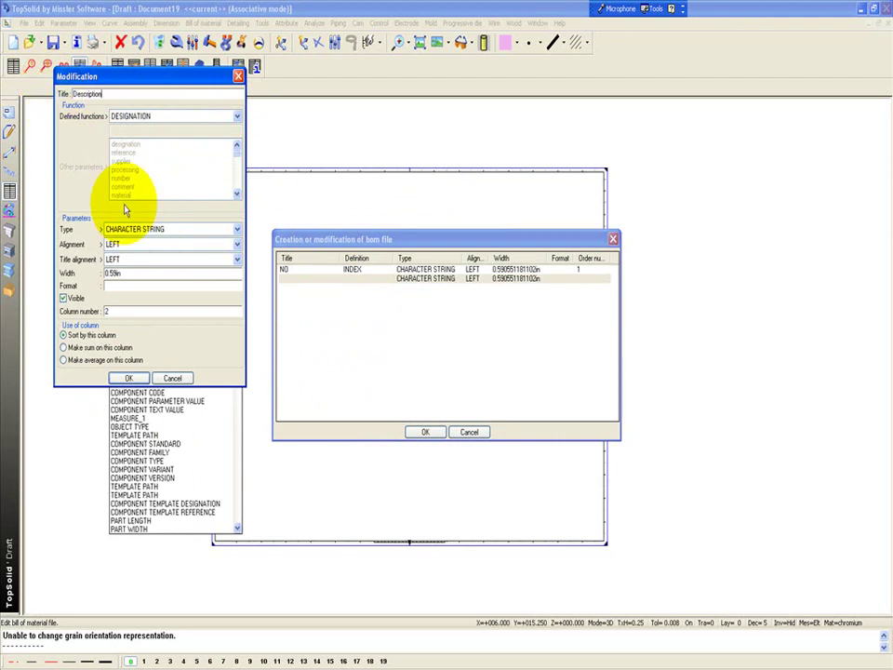
left_click(115, 261)
left_click(125, 278)
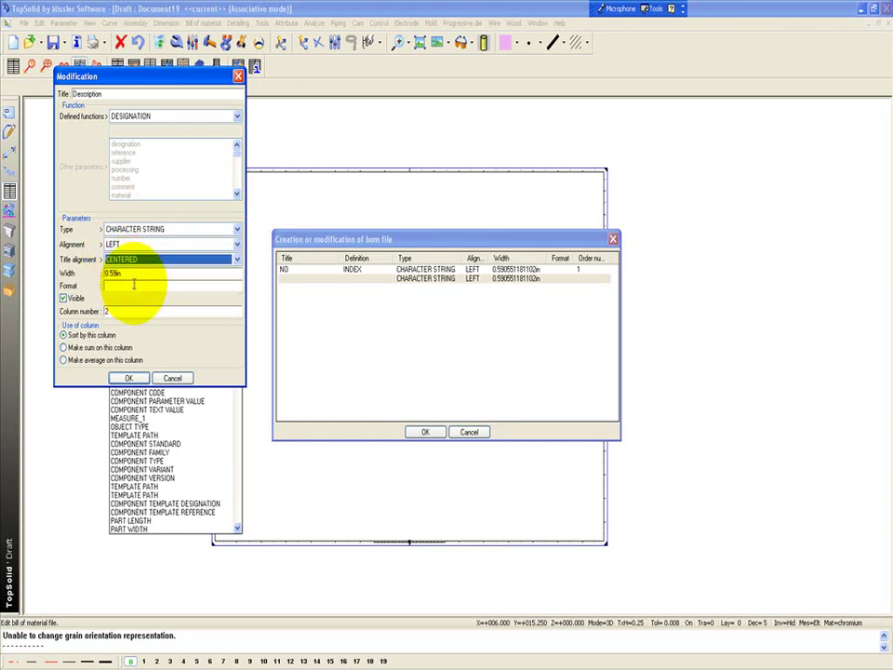
left_click(128, 377)
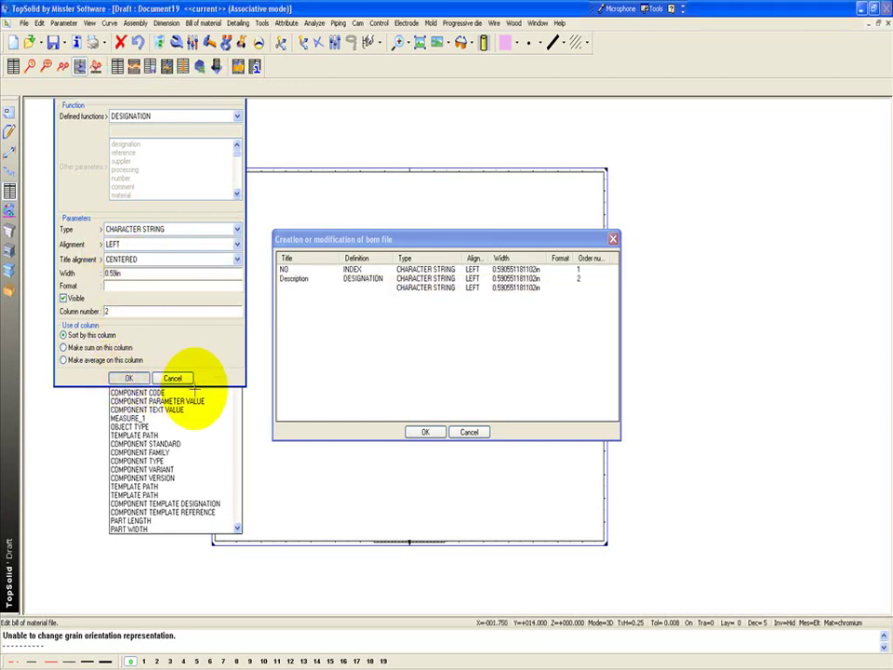
Make column 3 a MATERIAL column with a centred title.
double_click(363, 289)
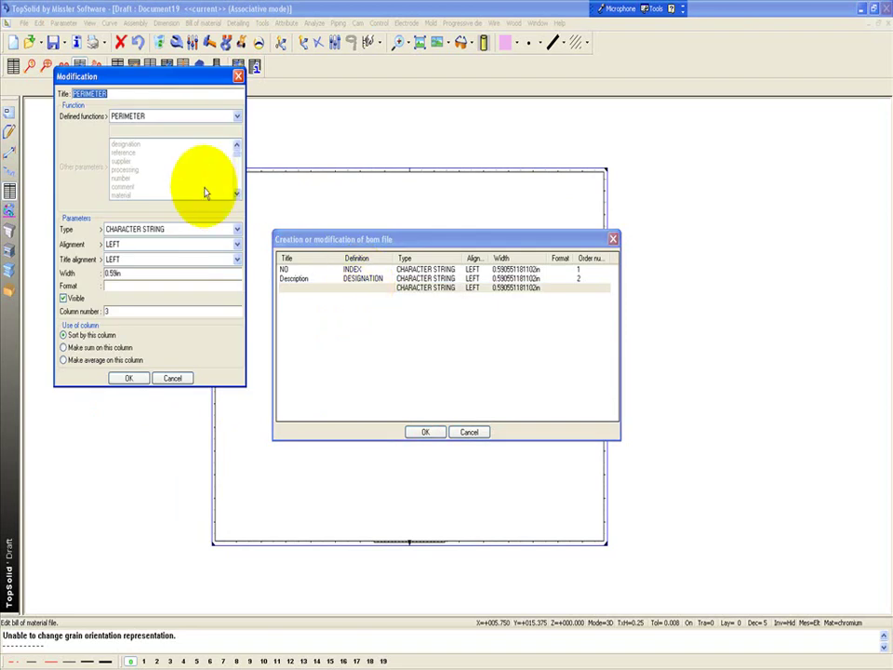
left_click(180, 116)
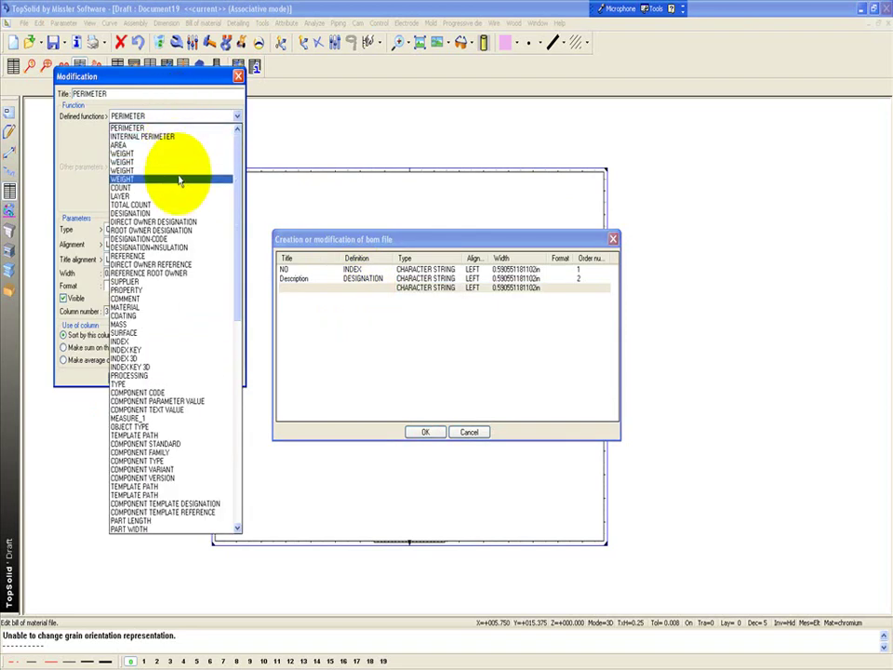
left_click(173, 308)
left_click(140, 259)
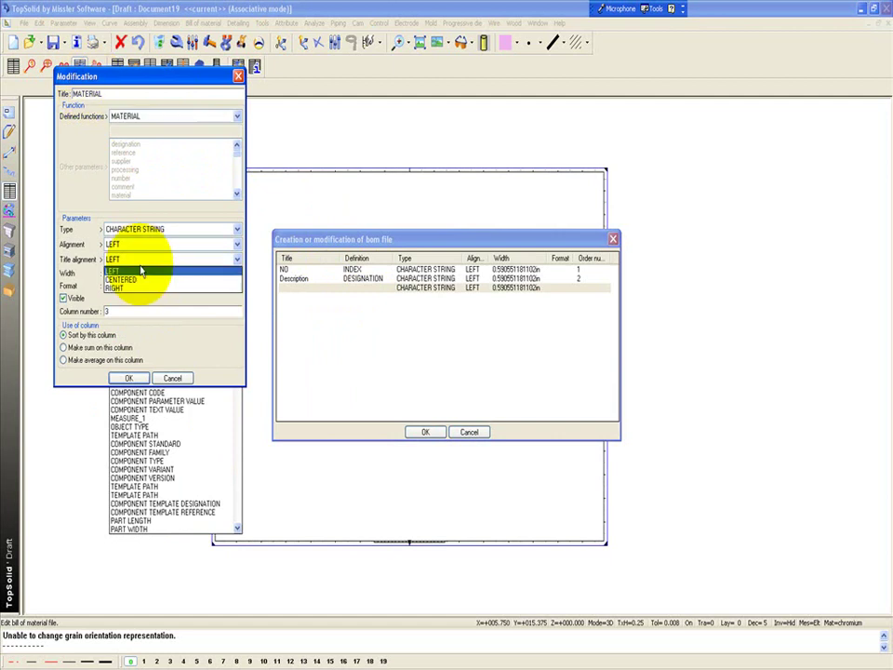
left_click(140, 279)
left_click(130, 379)
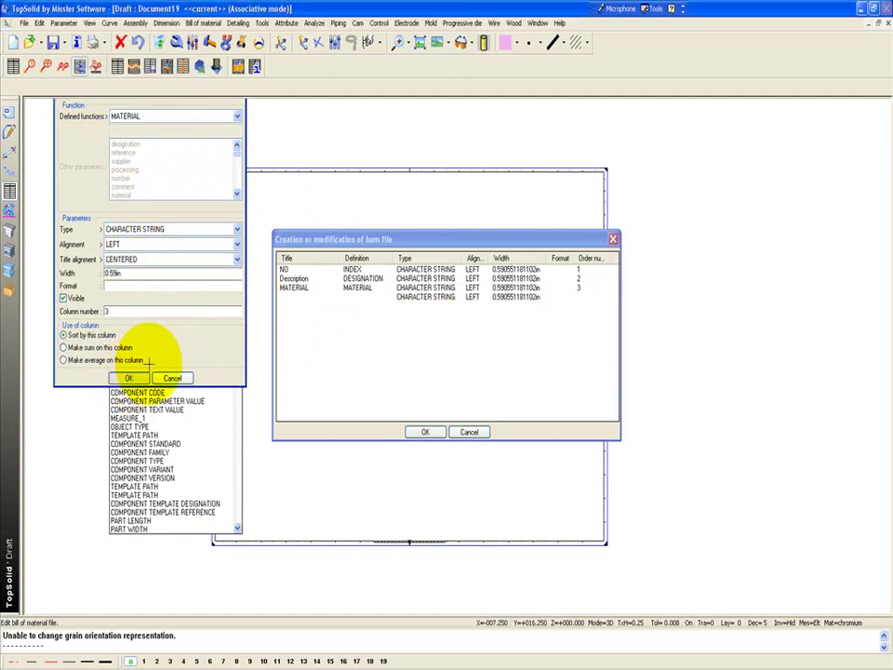
Make column 4 a COMMENT column with a centred title.
double_click(368, 298)
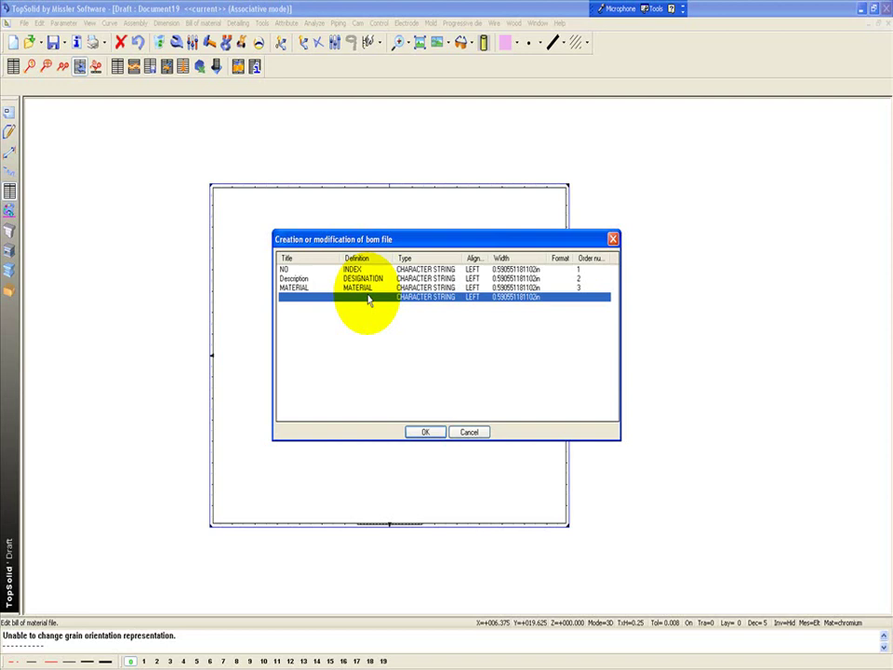
left_click(146, 116)
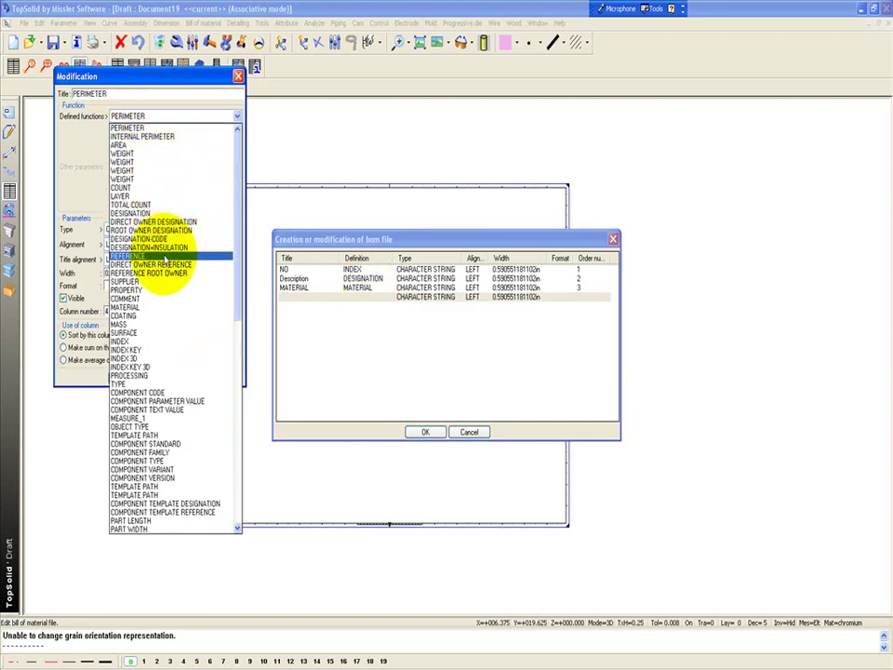
left_click(164, 299)
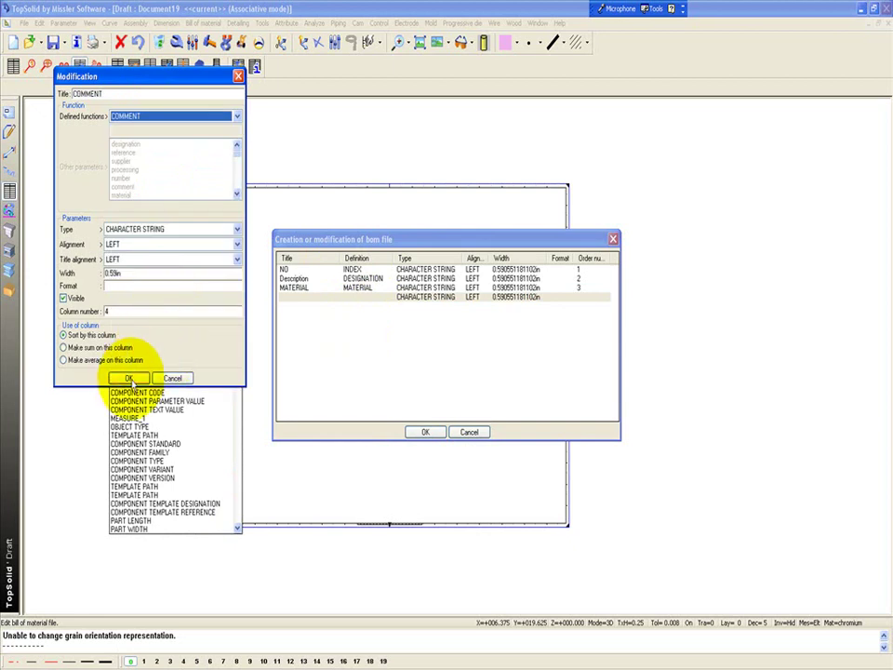
left_click(121, 259)
left_click(123, 276)
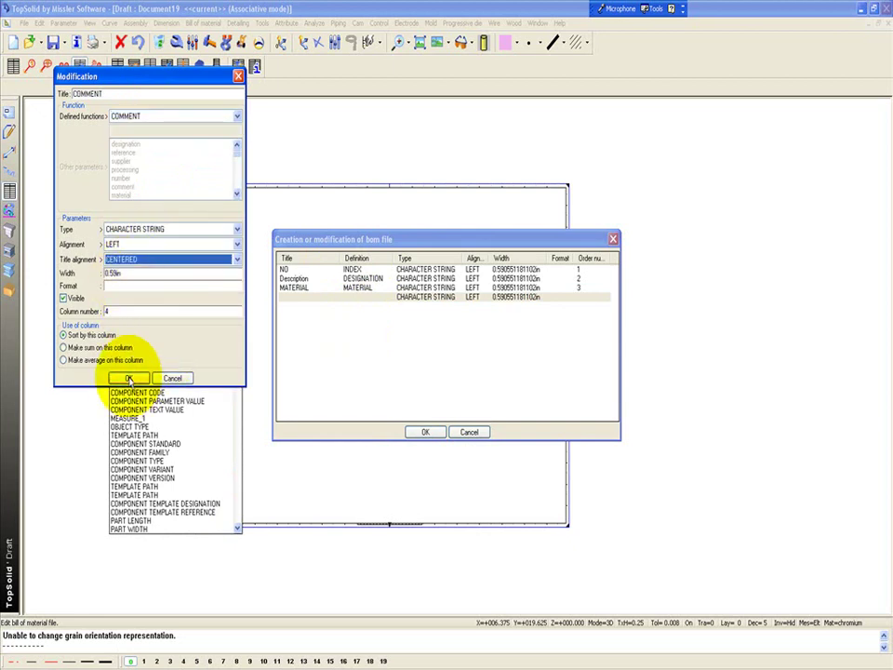
left_click(128, 377)
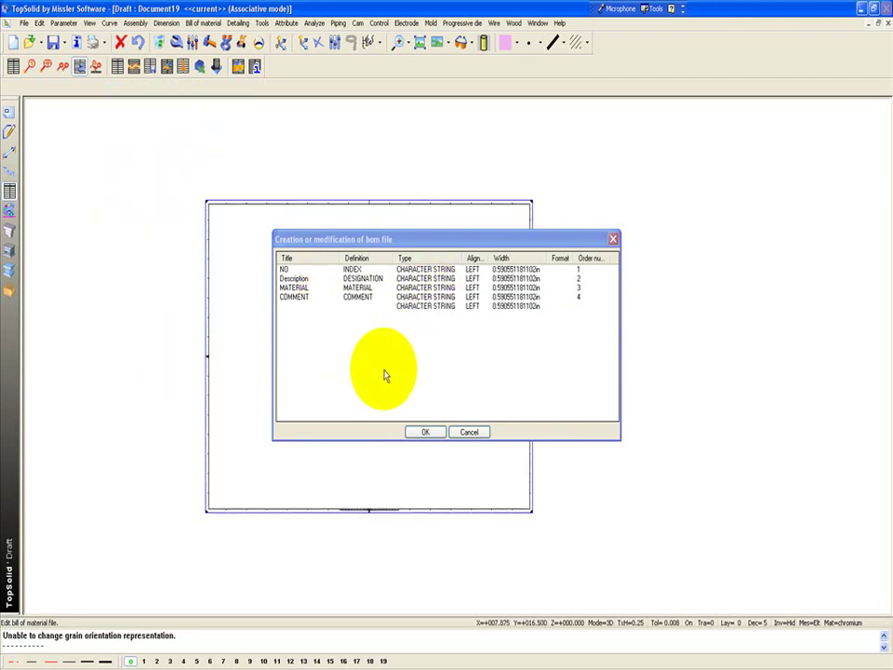
Save the BOM file and tile the draft and assembly windows side by side.
left_click(428, 433)
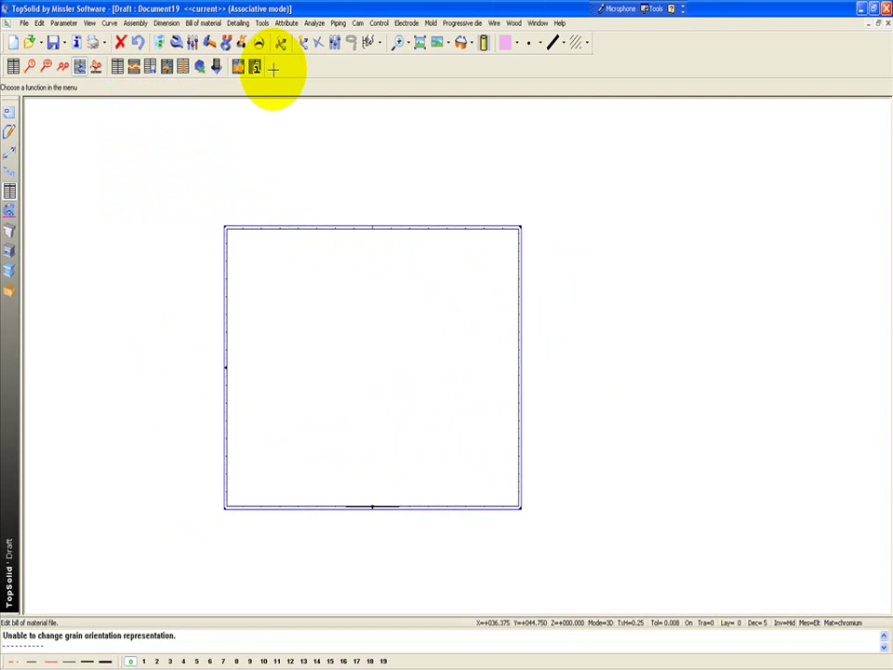
left_click(437, 44)
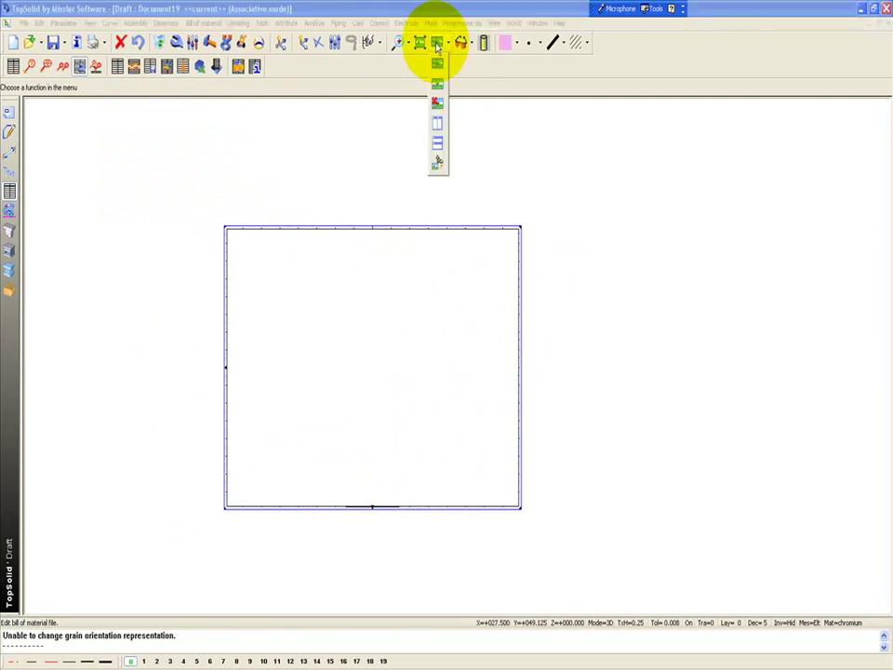
left_click(437, 122)
scroll(279, 311, "down", 3)
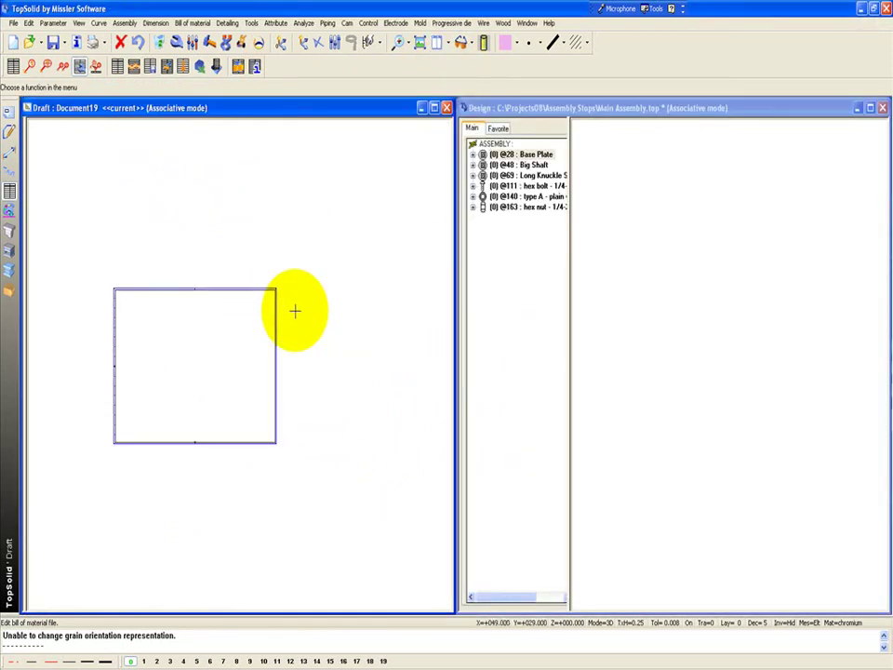
scroll(177, 347, "up", 2)
middle_click_drag(178, 346, 225, 345)
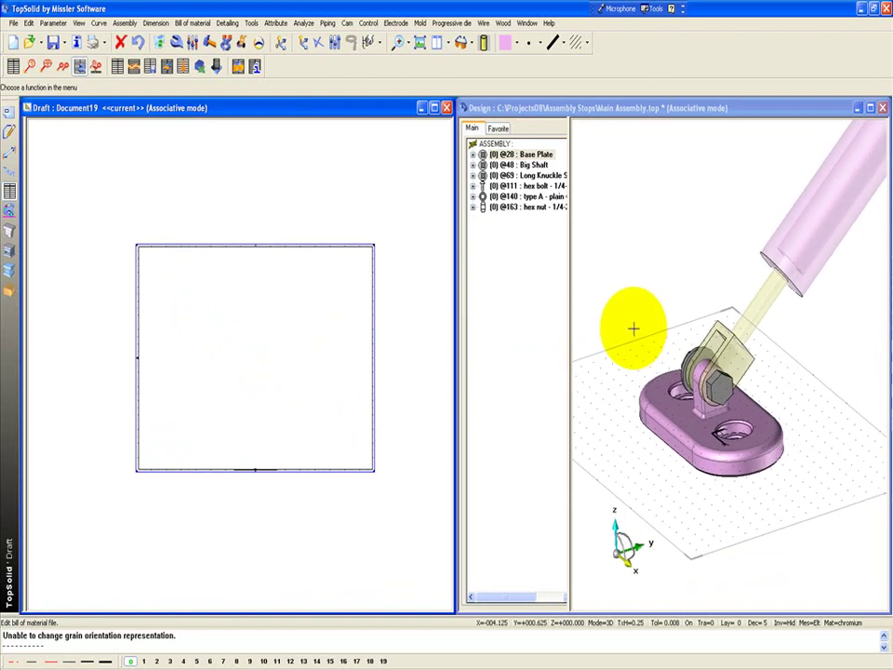
Create the assembly's main view in its 3D orientation, smooth edges half intensity, hidden lines HIDDEN.
left_click(10, 117)
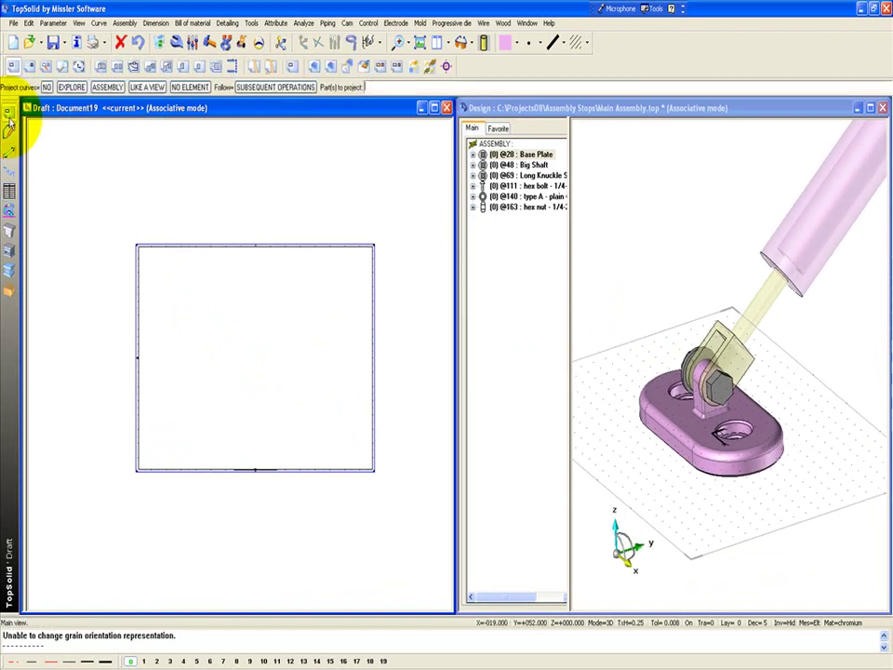
left_click(107, 87)
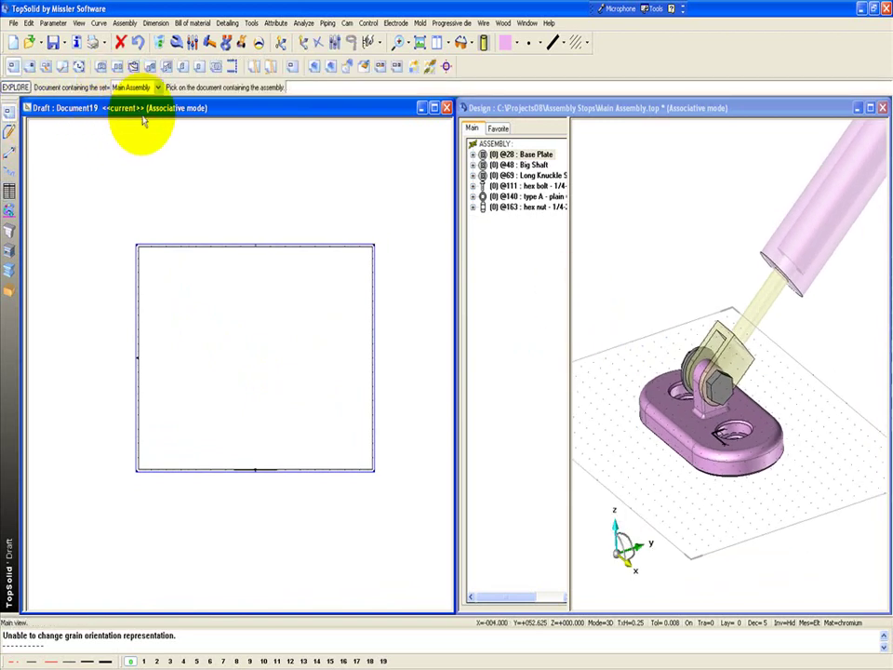
left_click(684, 214)
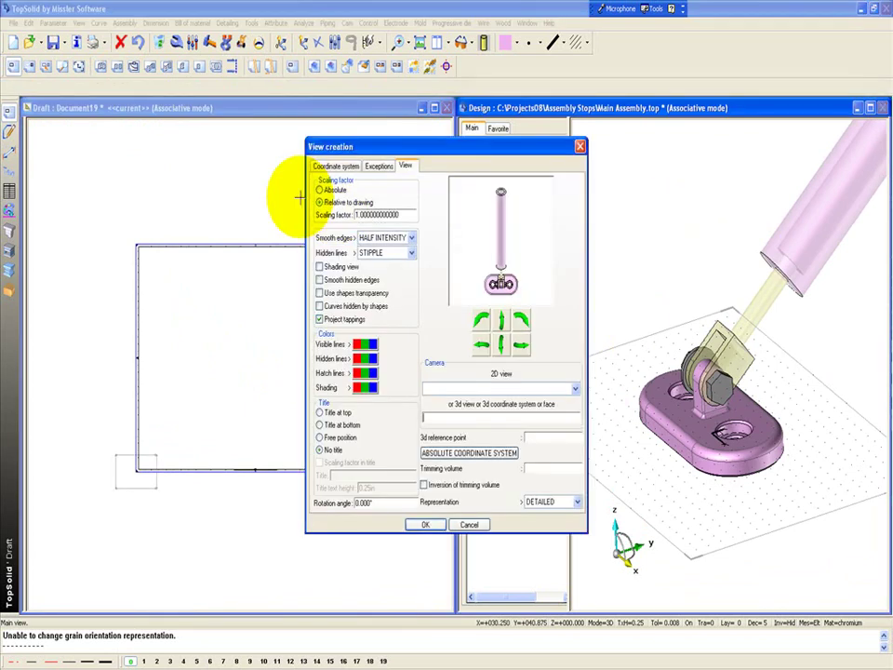
left_click(695, 242)
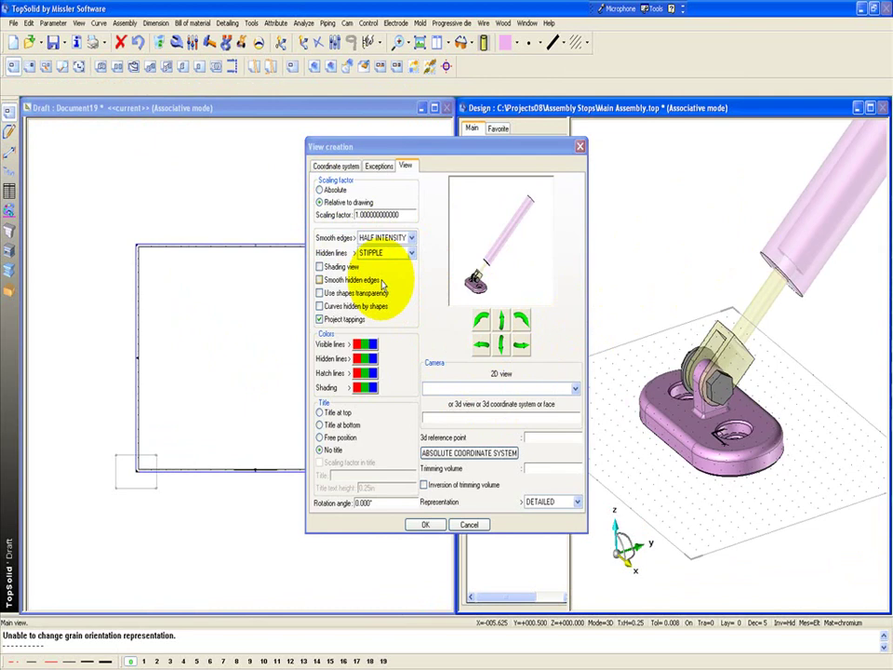
left_click(396, 238)
left_click(373, 256)
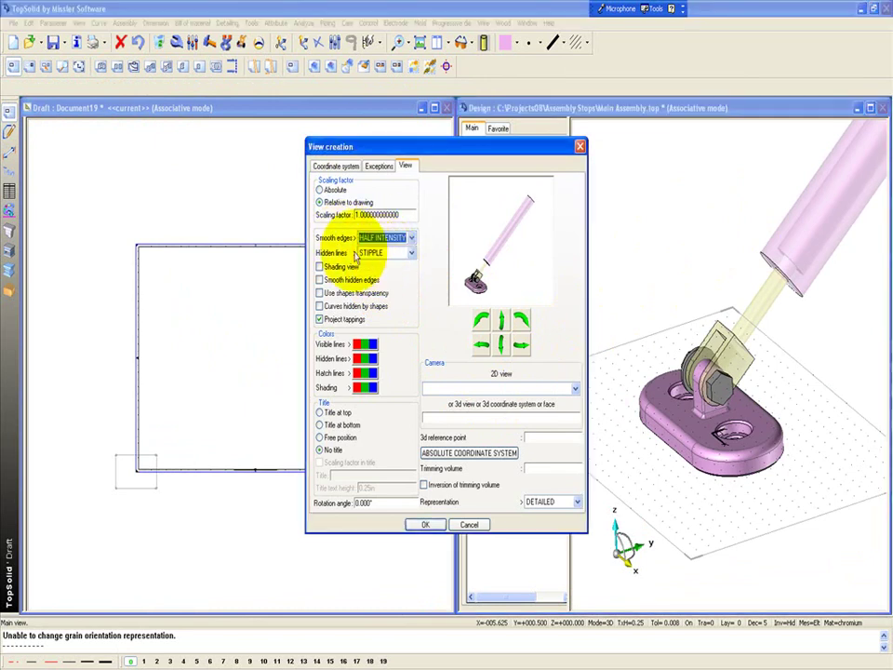
left_click(382, 253)
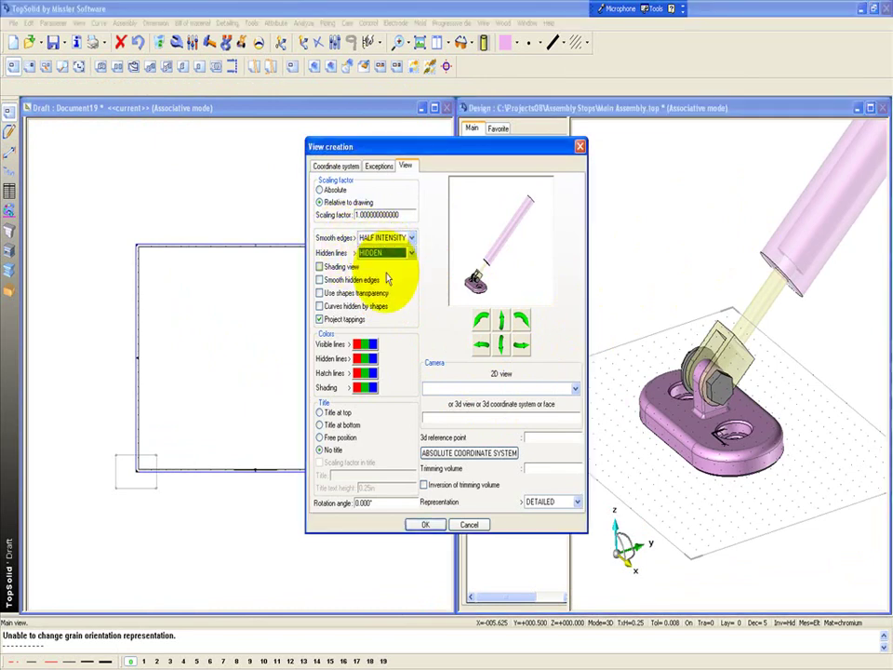
left_click(425, 525)
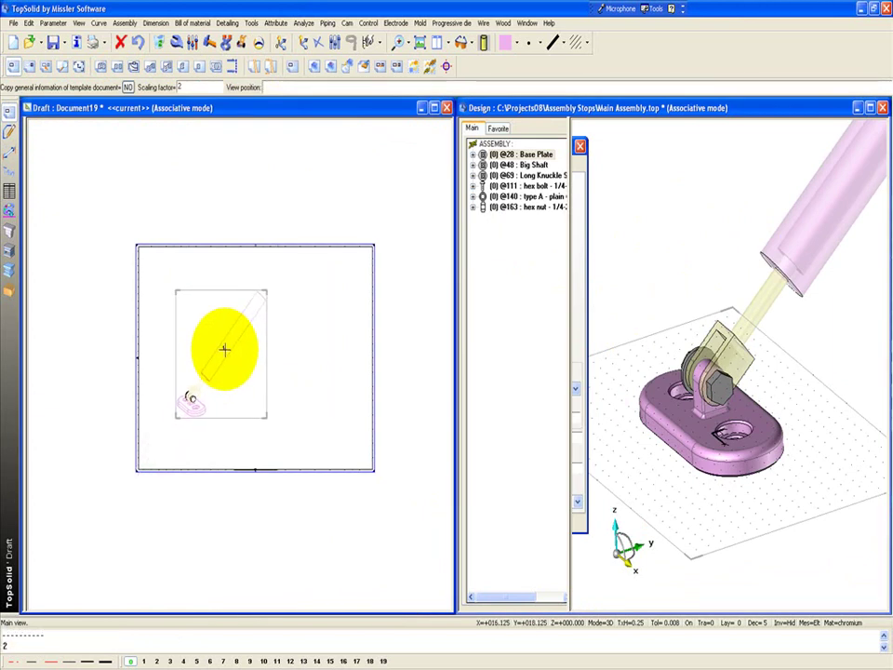
Place the assembly view on the sheet and maximize the draft window around it.
left_click(224, 350)
double_click(279, 109)
scroll(265, 319, "up", 4)
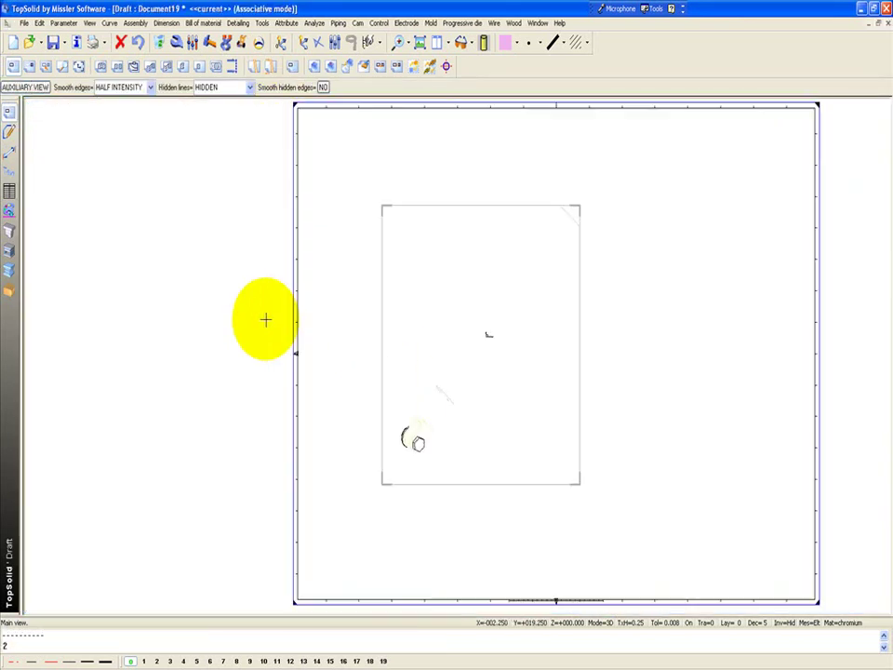
mouse_move(430, 357)
middle_mouse_down()
mouse_move(281, 305)
mouse_move(352, 384)
middle_mouse_up()
scroll(352, 384, "down", 1)
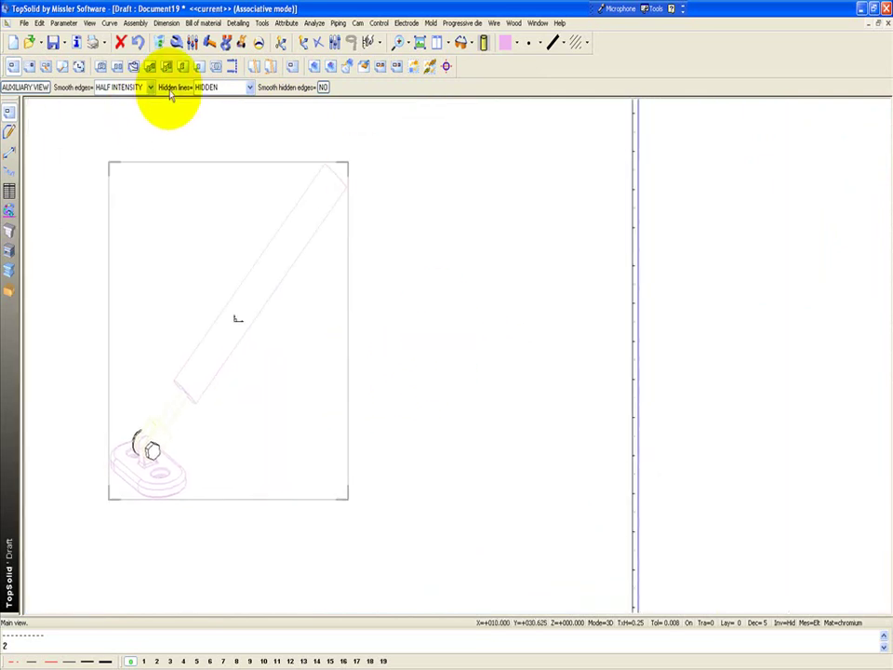
left_click(9, 191)
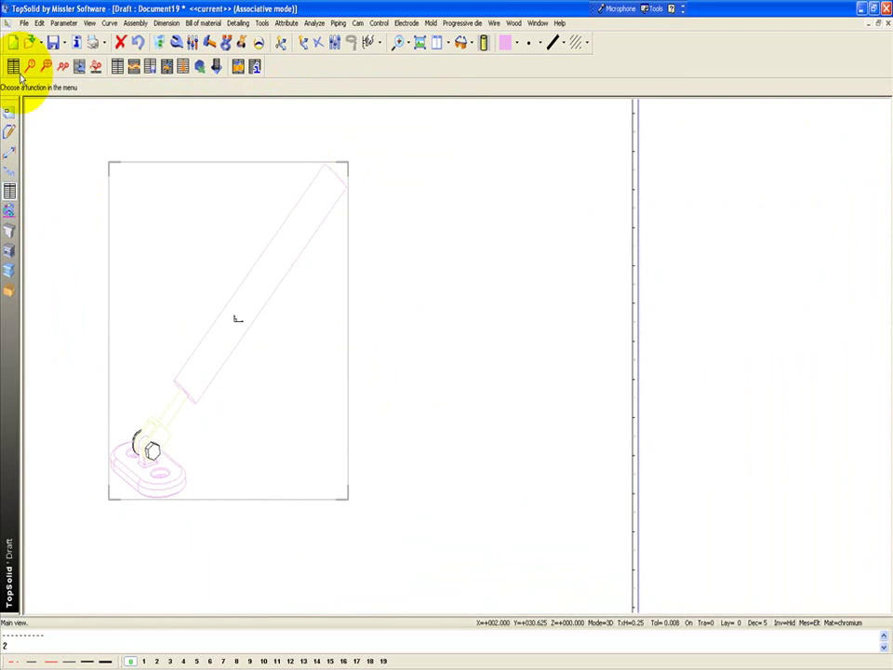
Insert a FLAT BOM table using the My Bom 2 format at the sheet's lower right.
left_click(14, 66)
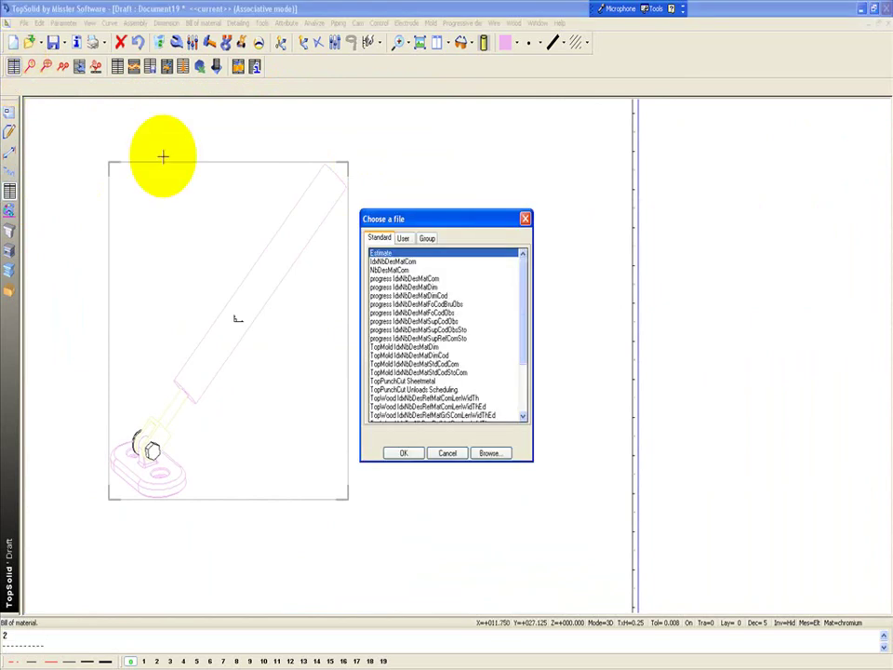
left_click(404, 239)
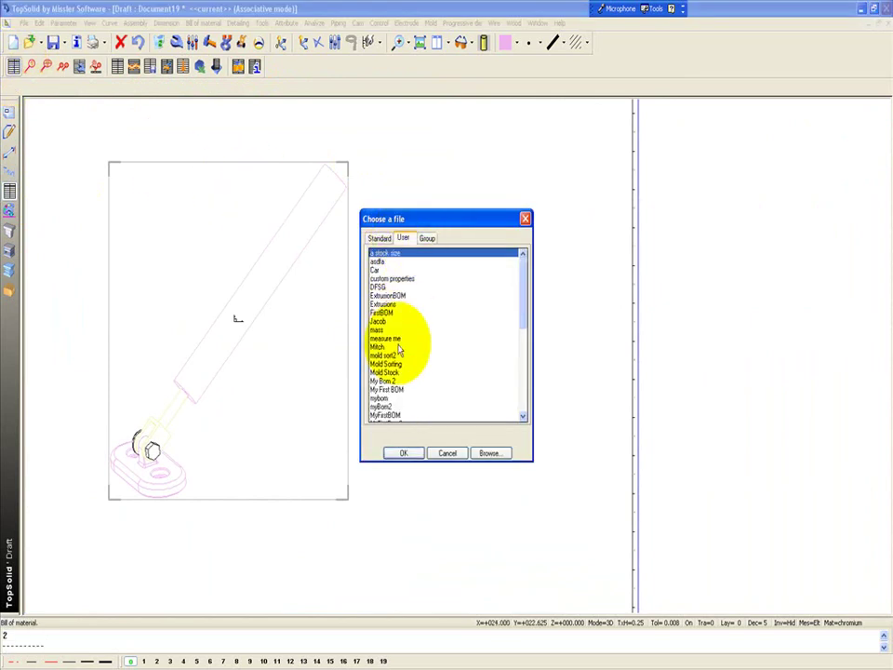
left_click(383, 380)
left_click(407, 454)
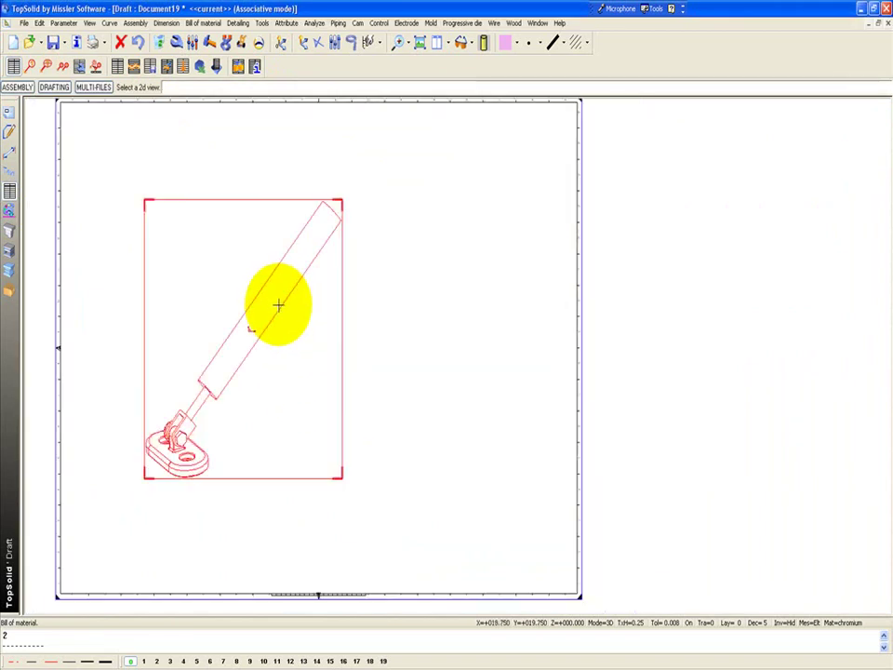
left_click(280, 306)
left_click(45, 86)
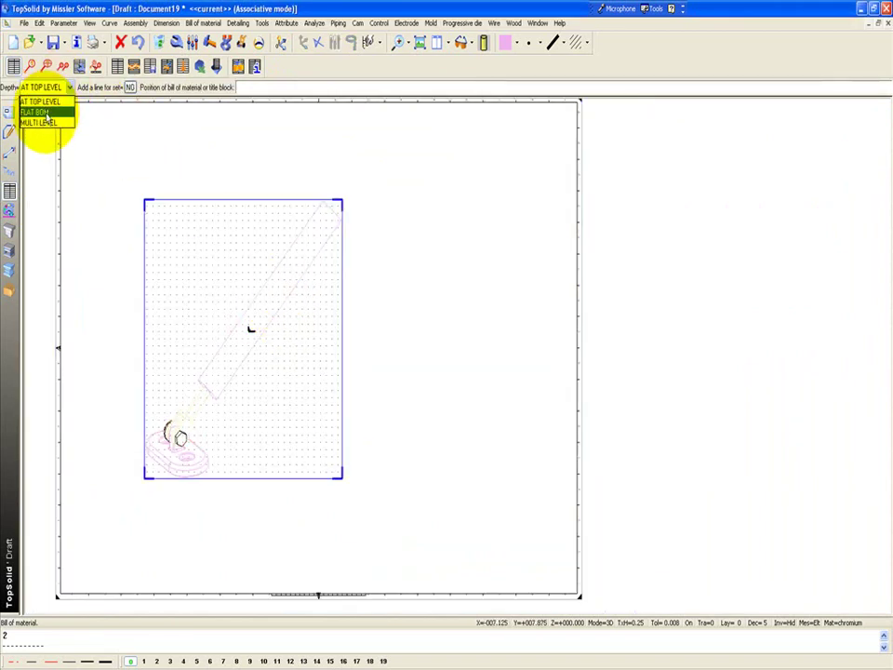
left_click(47, 112)
left_click(383, 553)
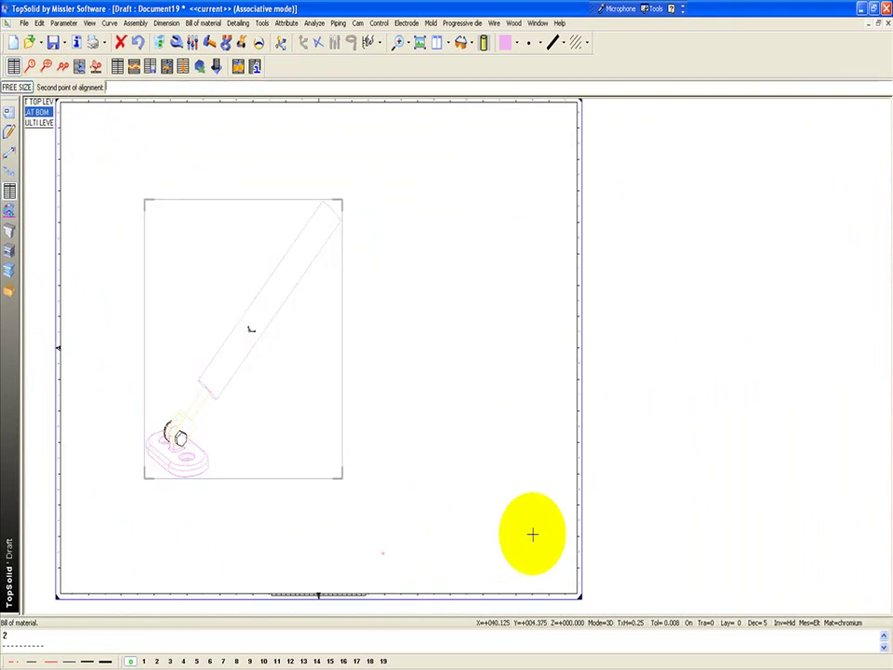
left_click(564, 523)
scroll(430, 587, "up", 2)
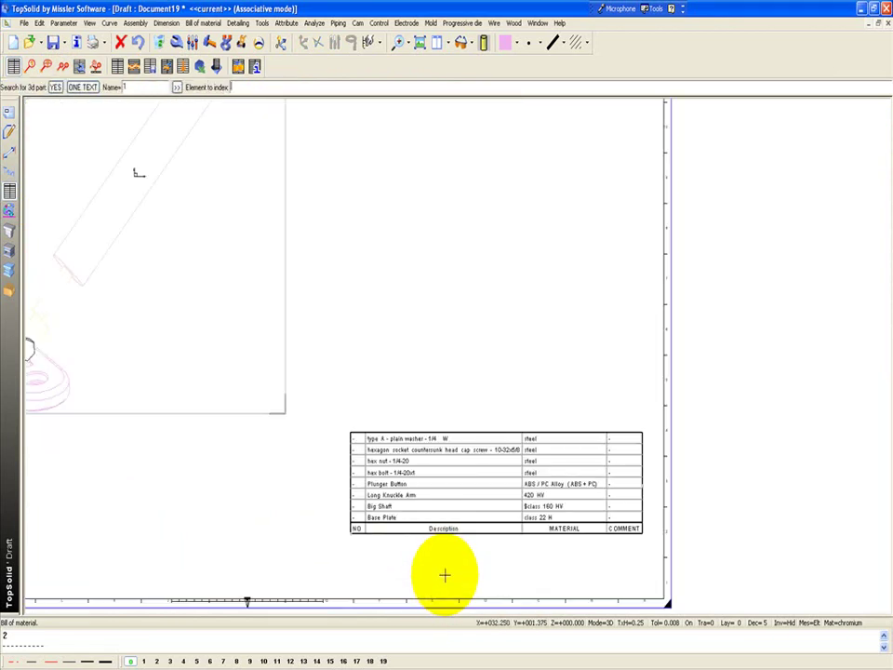
scroll(478, 561, "up", 2)
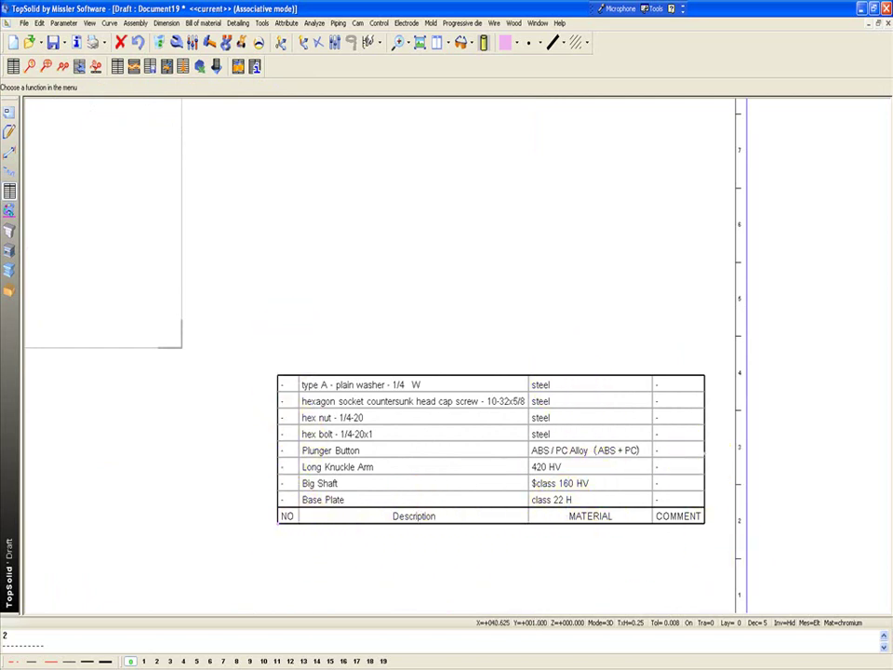
scroll(596, 601, "down", 2)
scroll(596, 601, "down", 1)
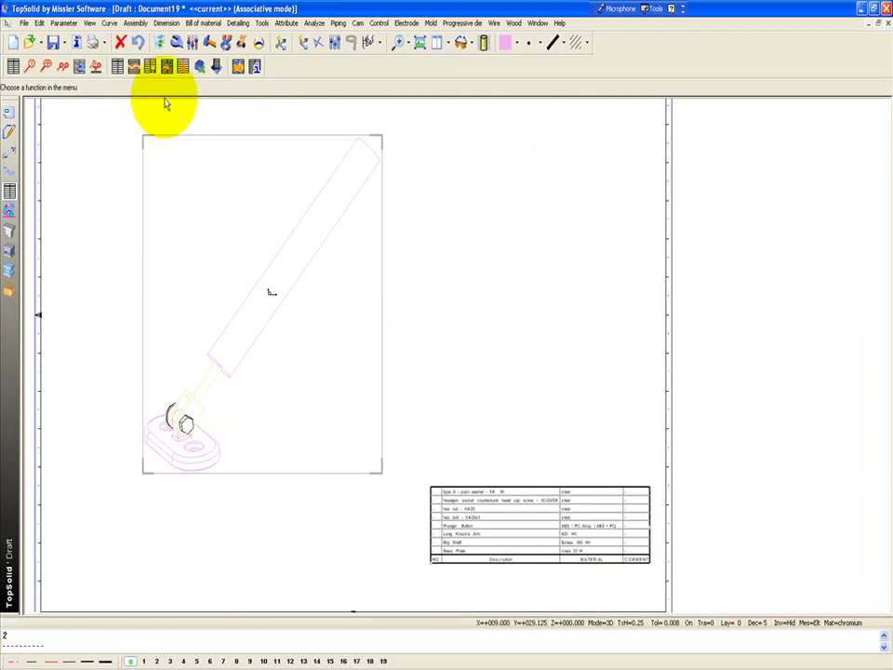
Add automatic BOM index balloons to the parts in the assembly view.
left_click(63, 66)
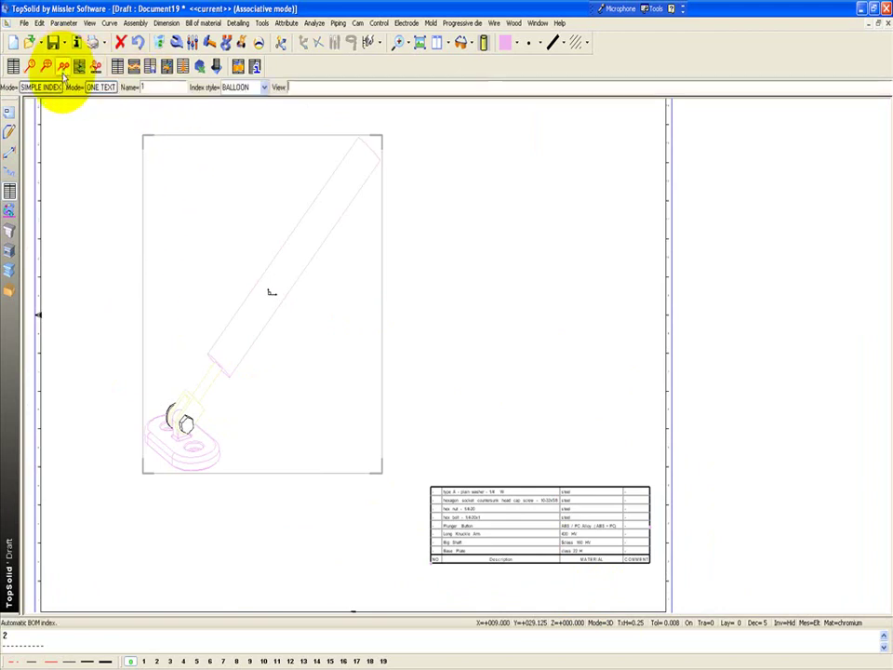
left_click(243, 300)
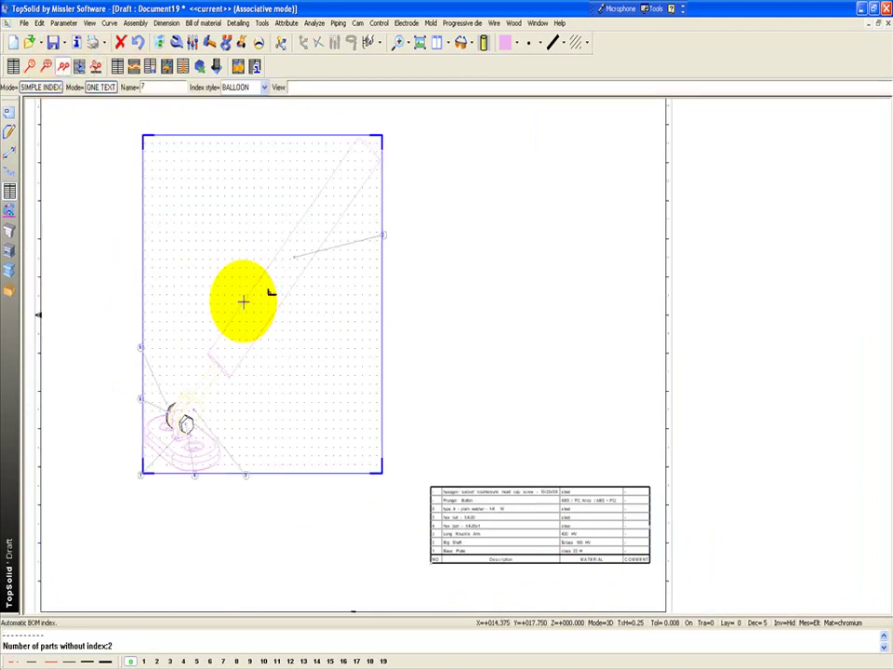
scroll(513, 544, "up", 2)
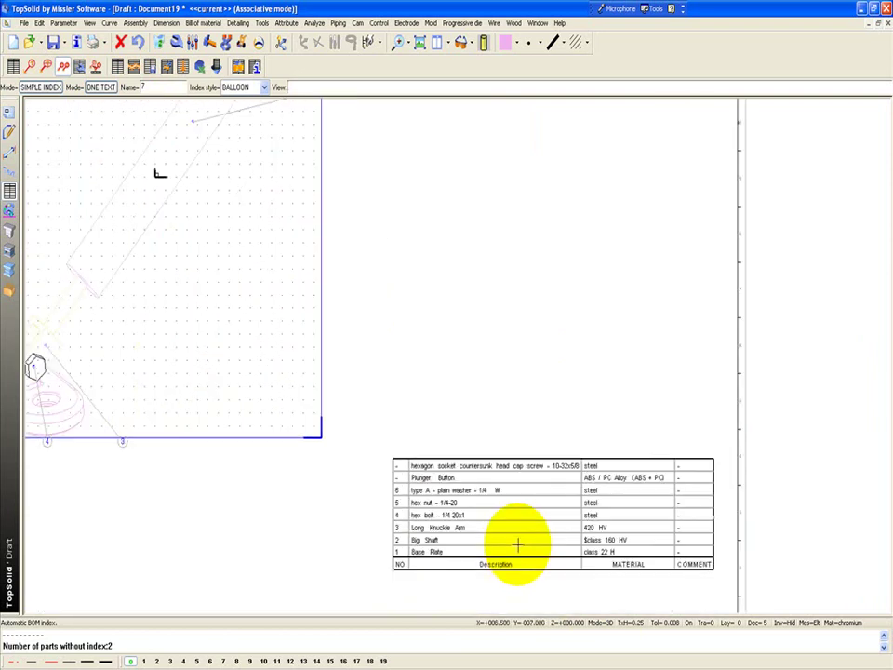
Tile the windows and open Characteristics for Base Plate in the assembly tree.
left_click(436, 42)
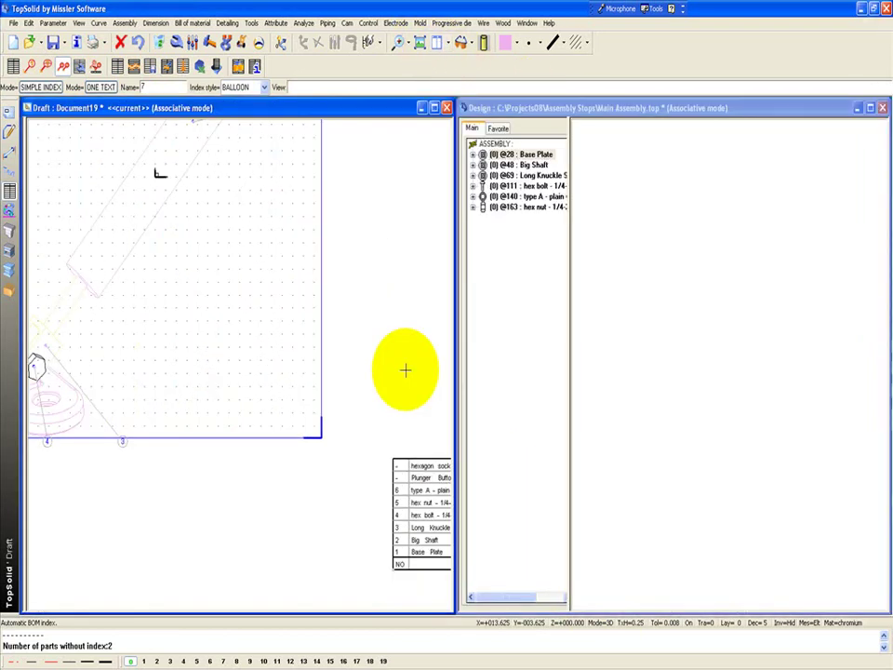
scroll(220, 419, "up", 5)
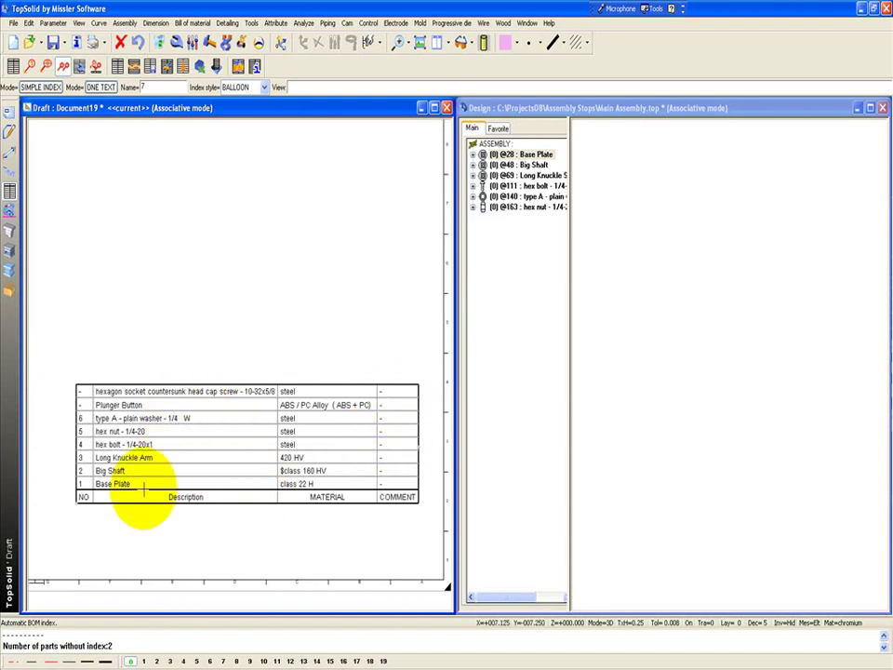
left_click(530, 154)
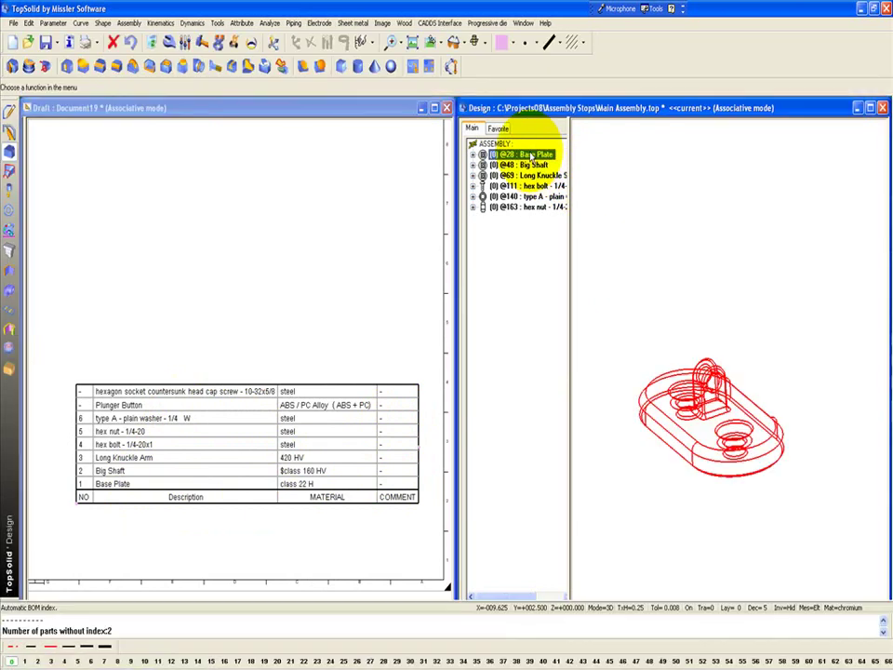
right_click(528, 160)
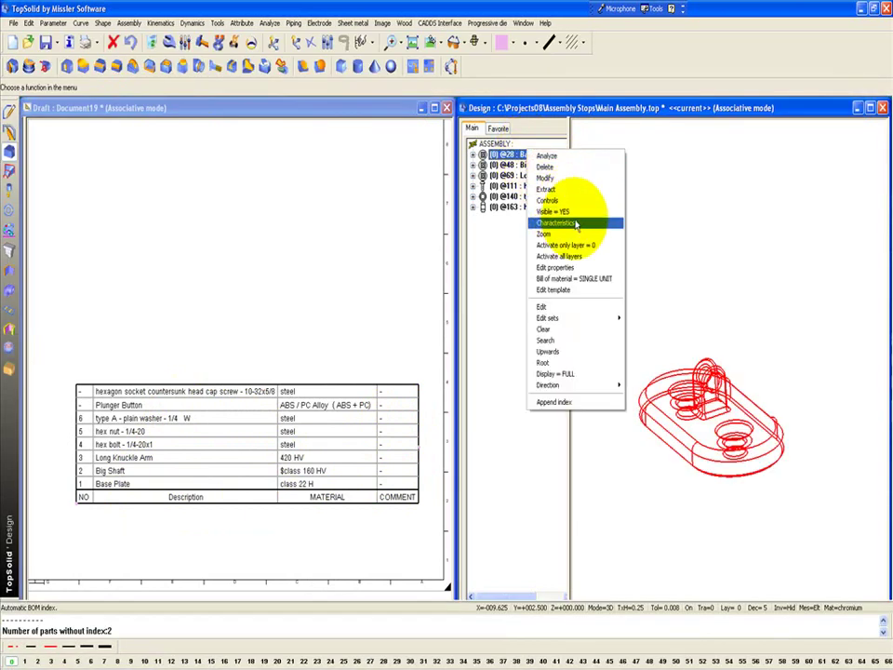
left_click(576, 224)
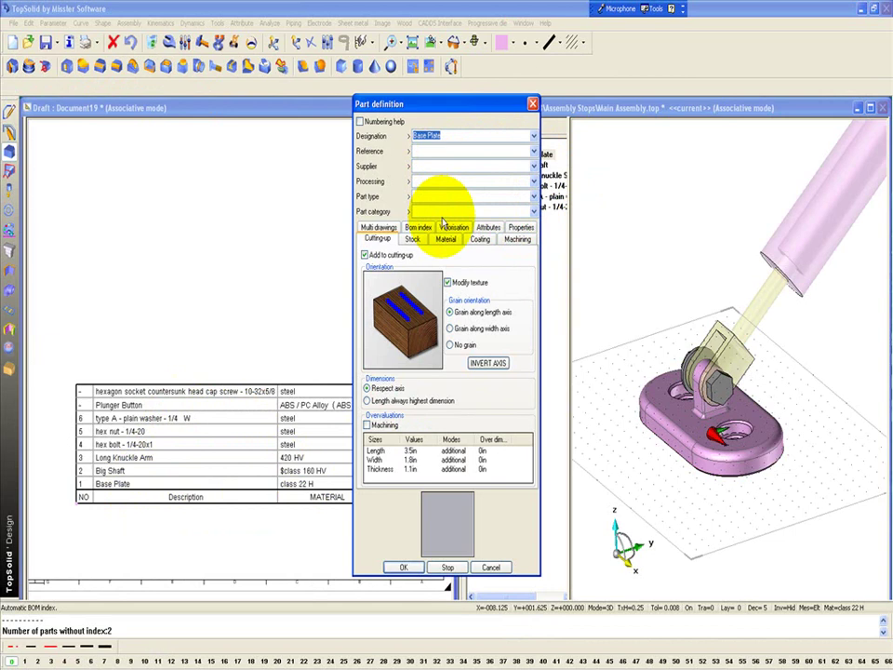
Add a comment property to the Base Plate and check its Multi drawings orientation preview.
left_click(516, 228)
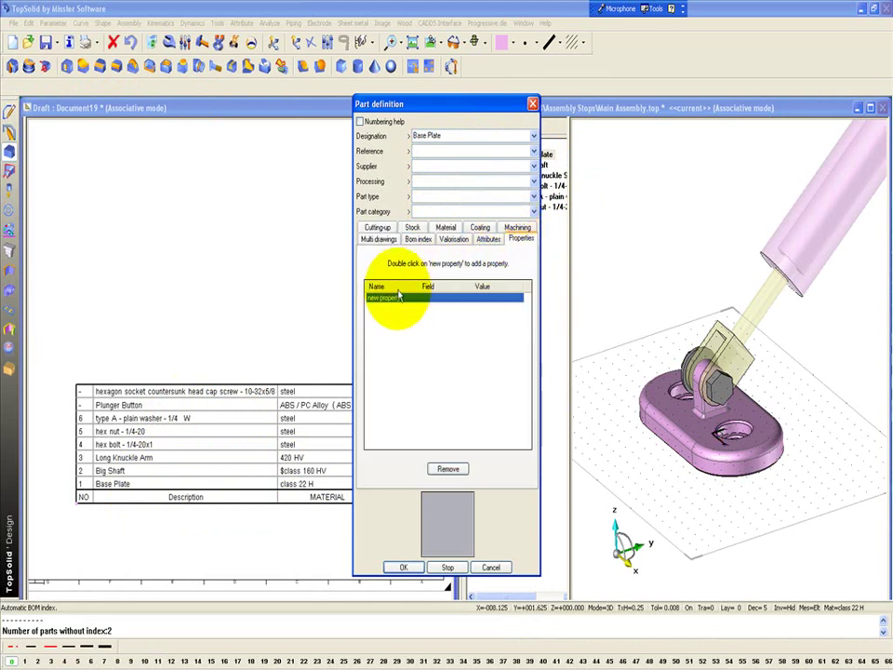
double_click(391, 301)
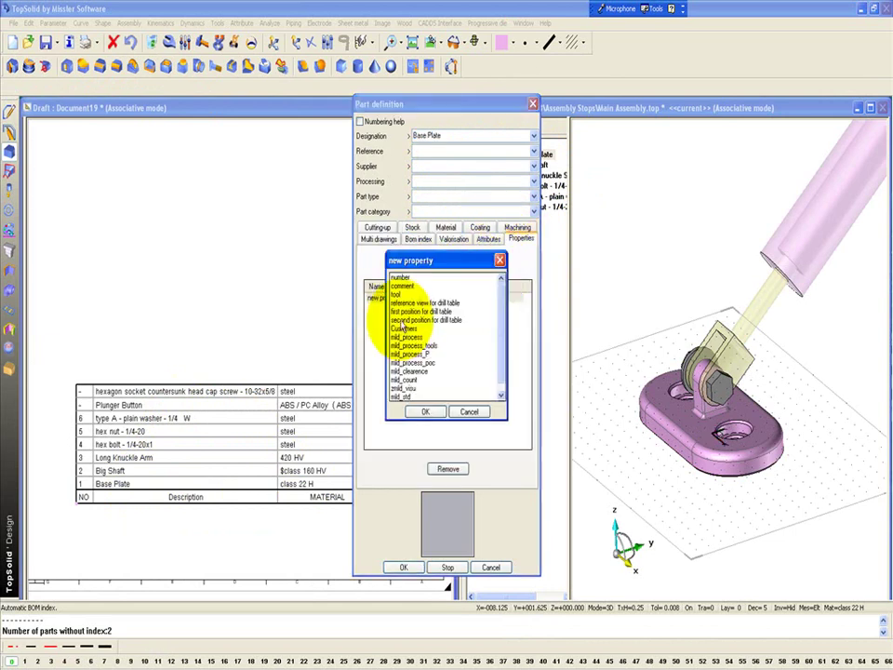
left_click(423, 409)
left_click(489, 298)
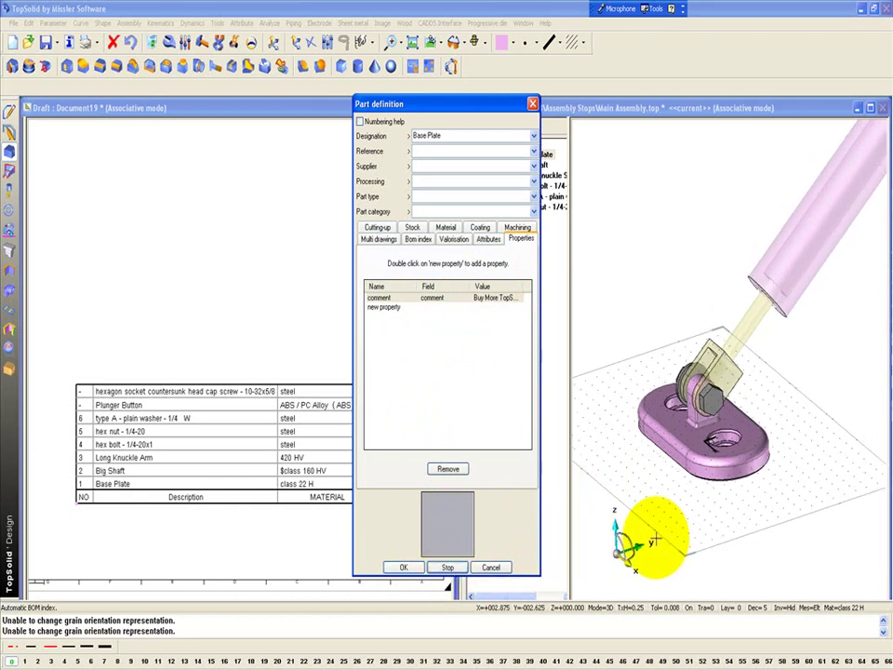
left_click(385, 240)
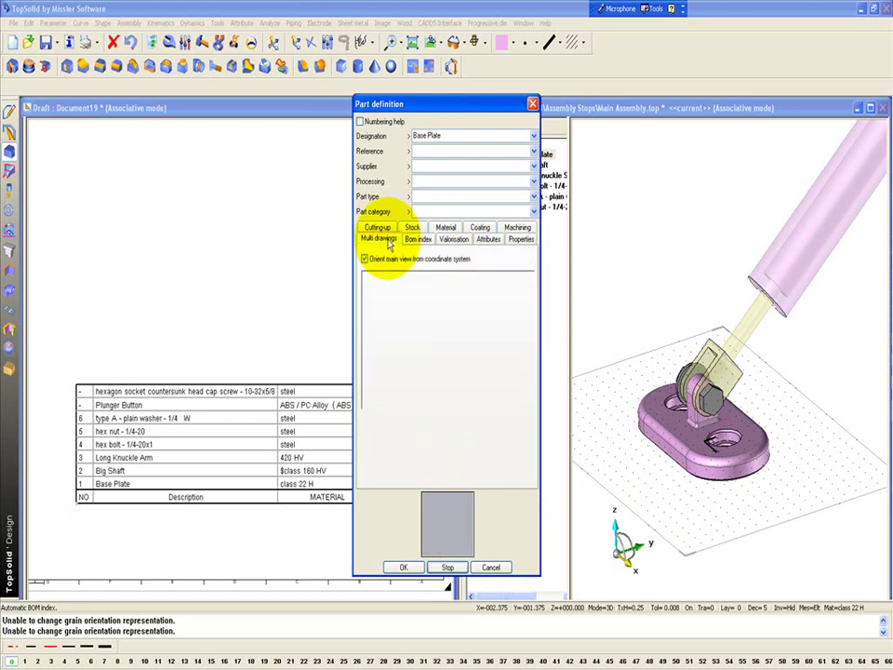
middle_click_drag(595, 381, 628, 469)
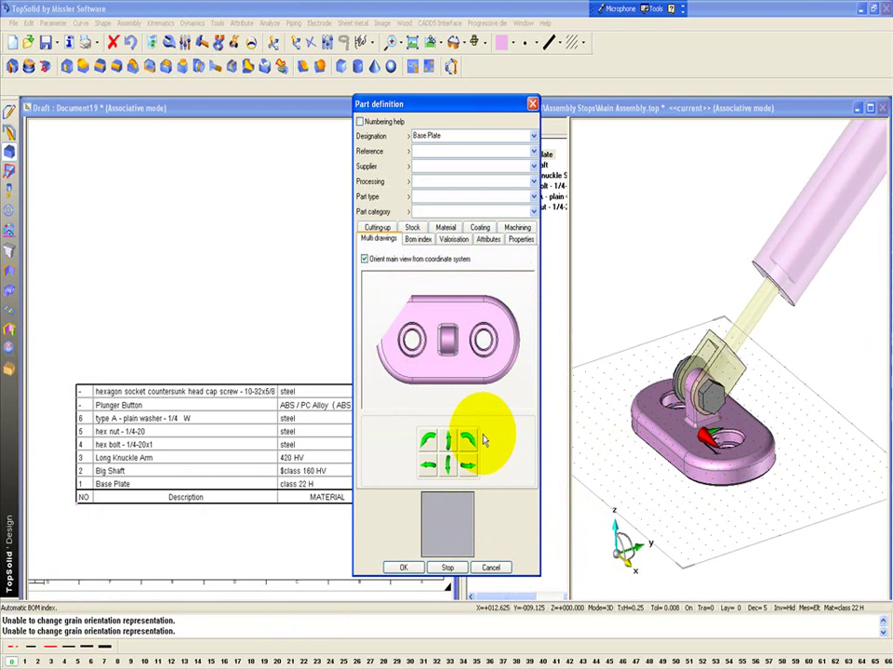